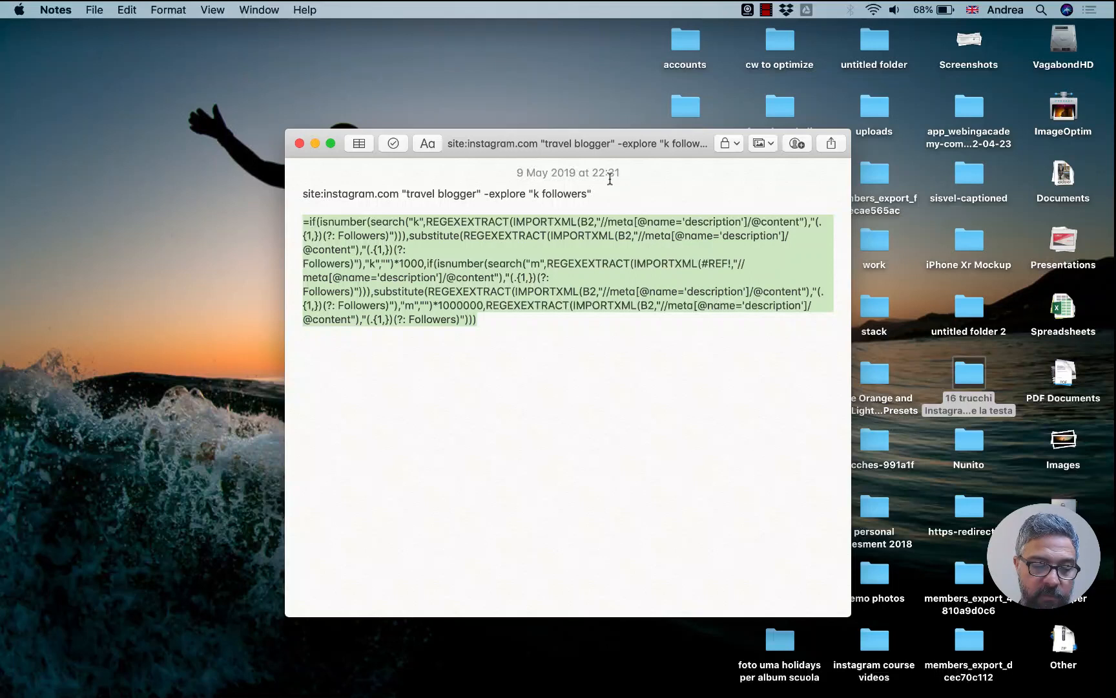
Copy the search query site:instagram.com "travel blogger" -explore "k followers" from the note and switch to Chrome.
drag(599, 189, 233, 184)
key(super+c)
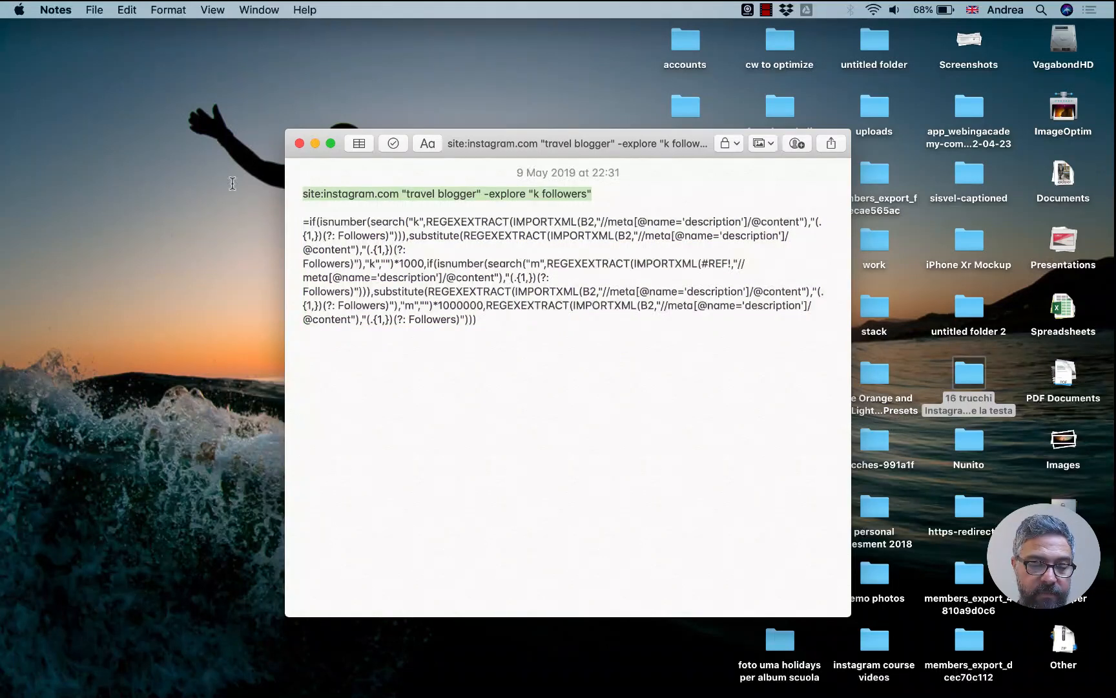
key(super+Tab)
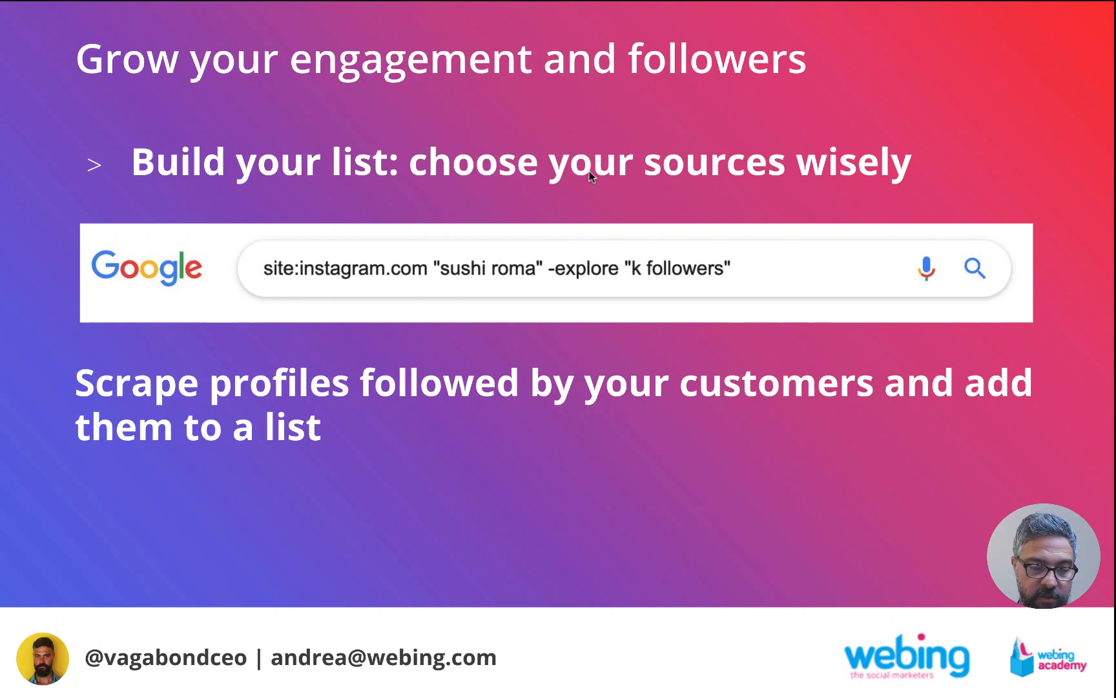
Leave the slide show for the open Google page and search for the copied site:instagram.com "travel blogger" -explore "k followers" query.
mouse_move(619, 5)
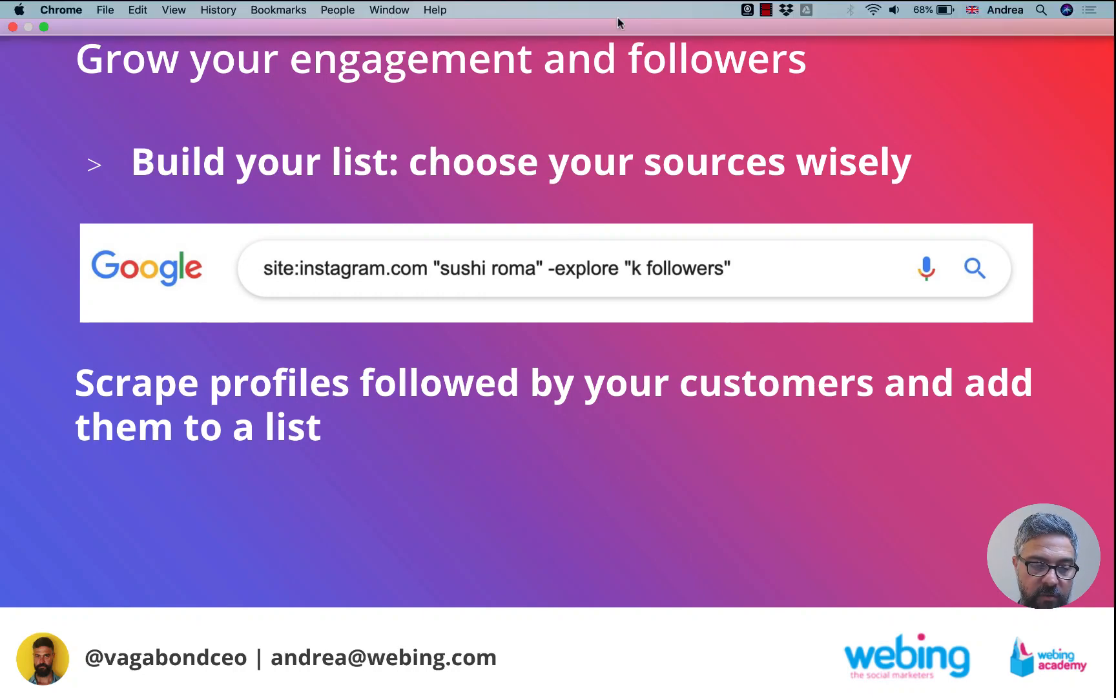
click(390, 9)
click(395, 5)
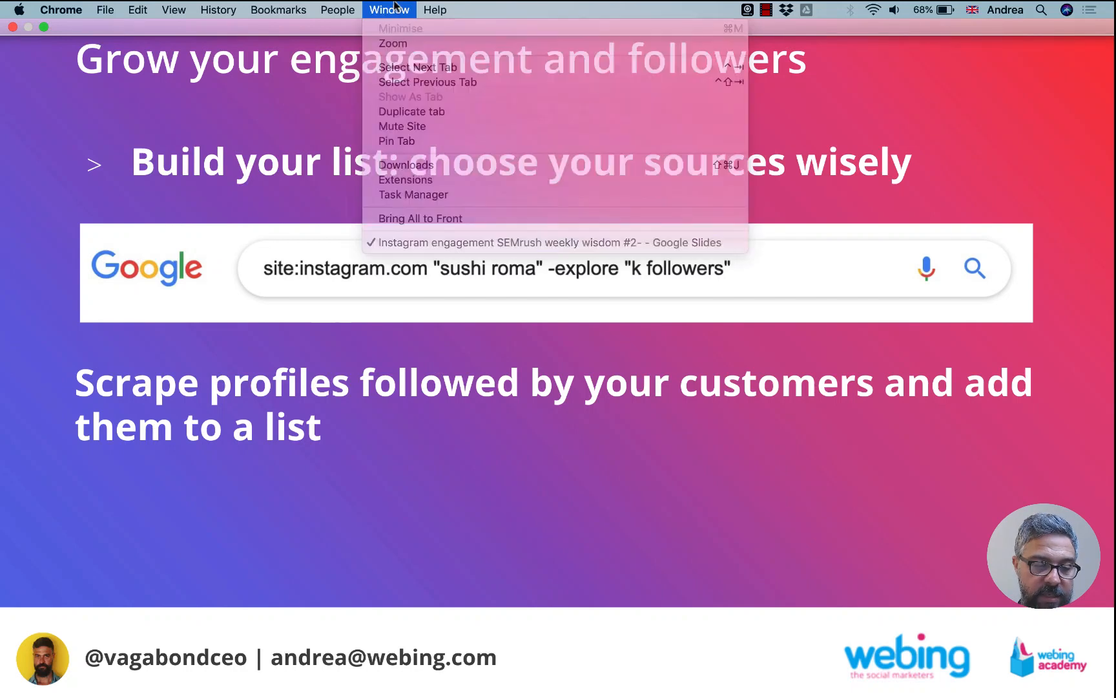
key(super+t)
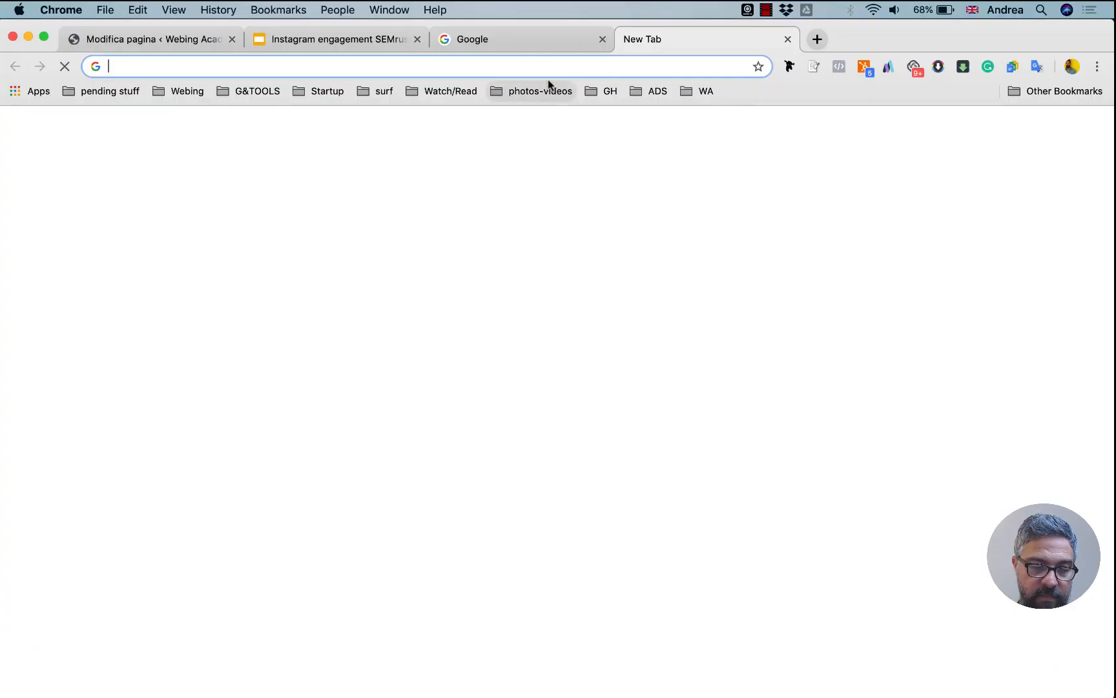
key(super+w)
click(564, 40)
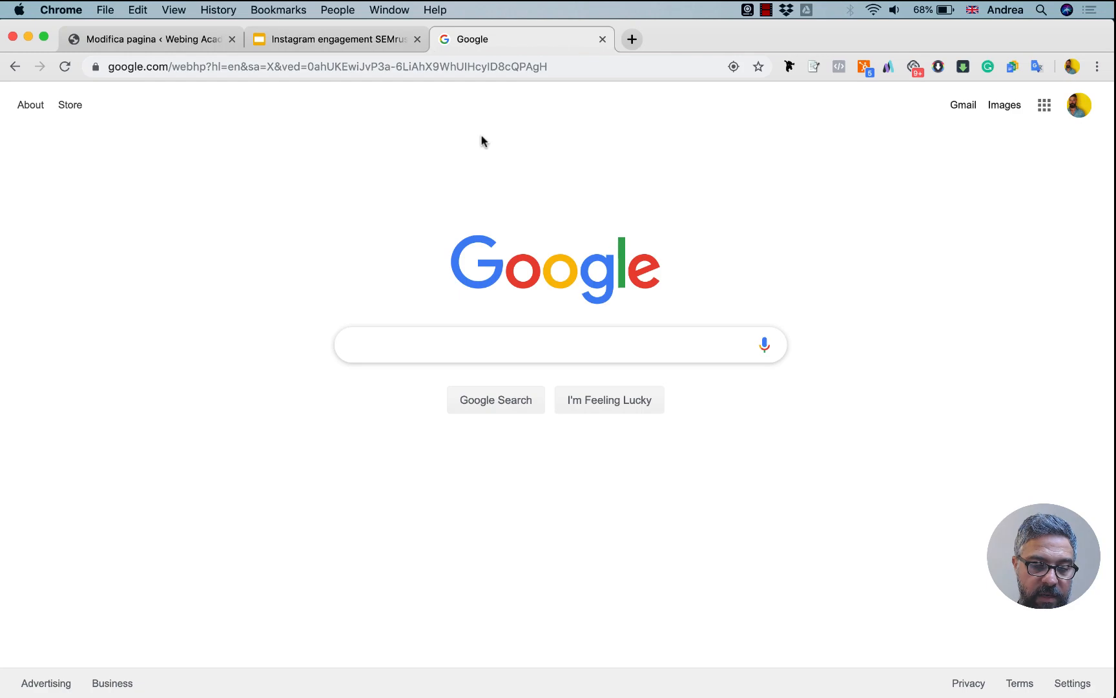
key(super+v)
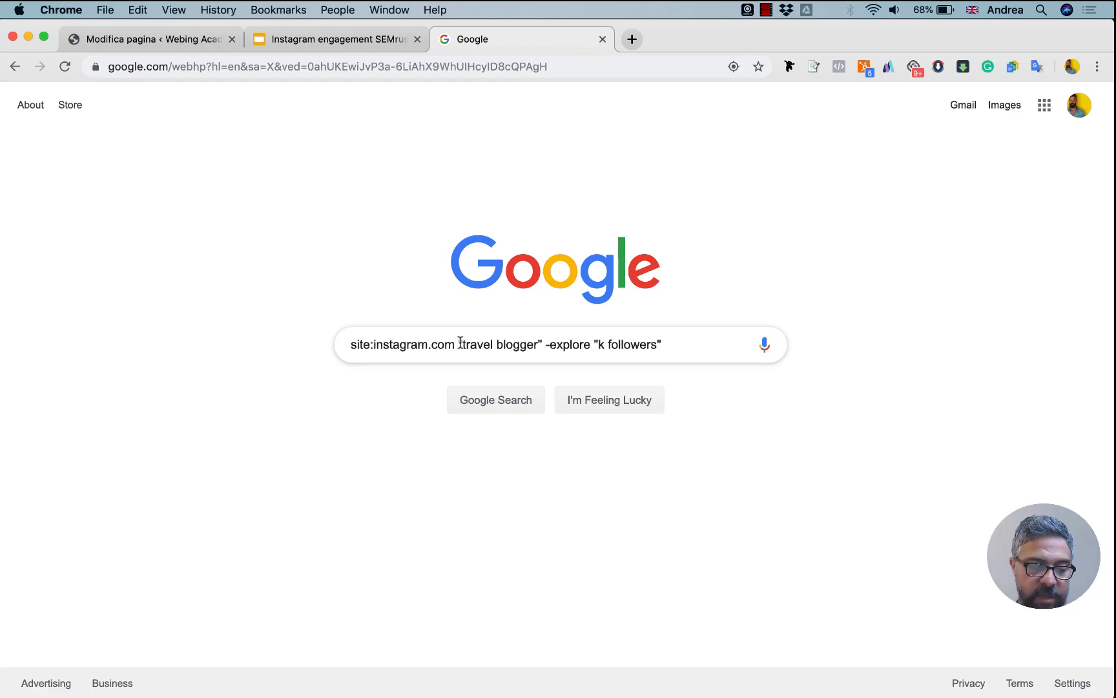
key(Return)
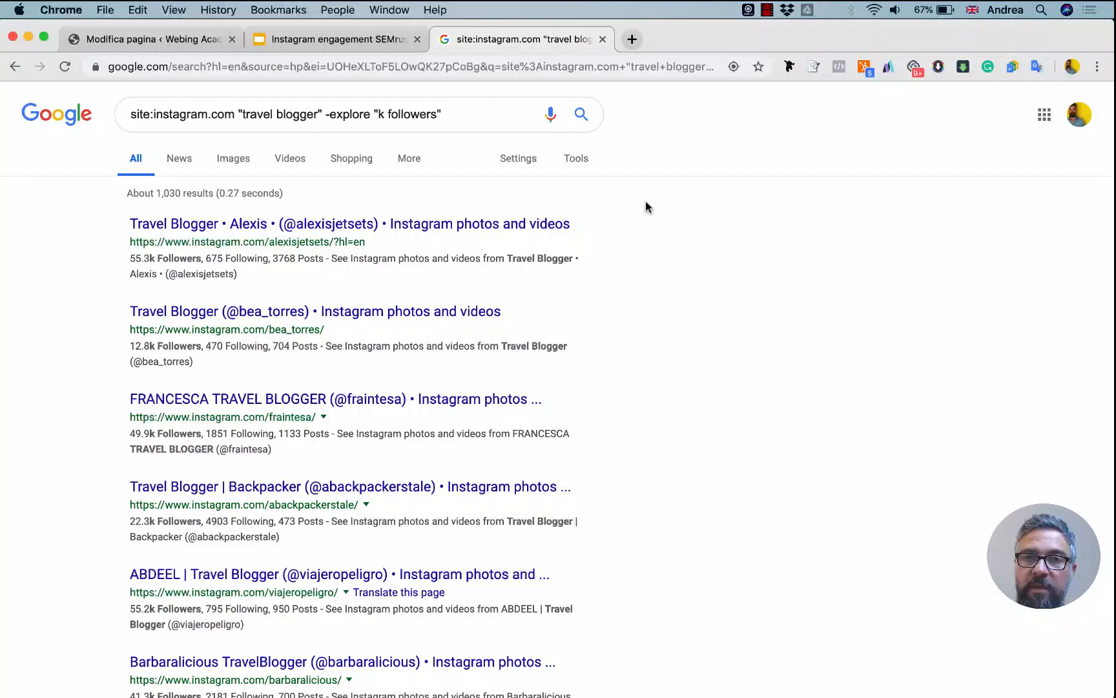
Scrape all links similar to the first search result and export the scraped list to Google Docs.
right_click(234, 228)
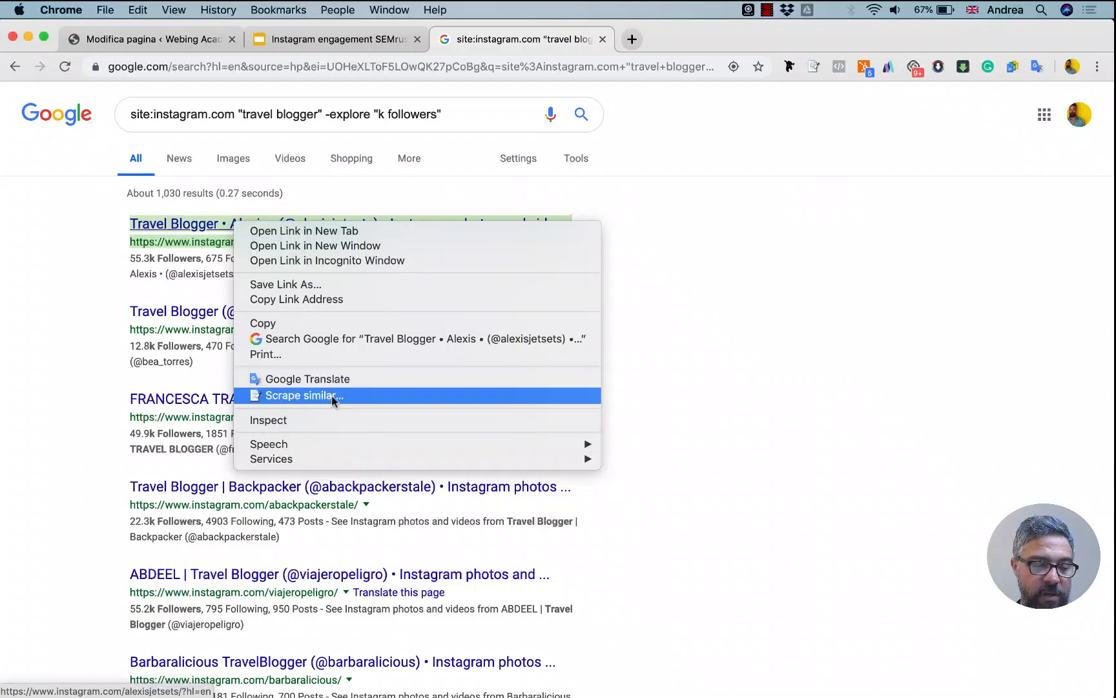
click(372, 395)
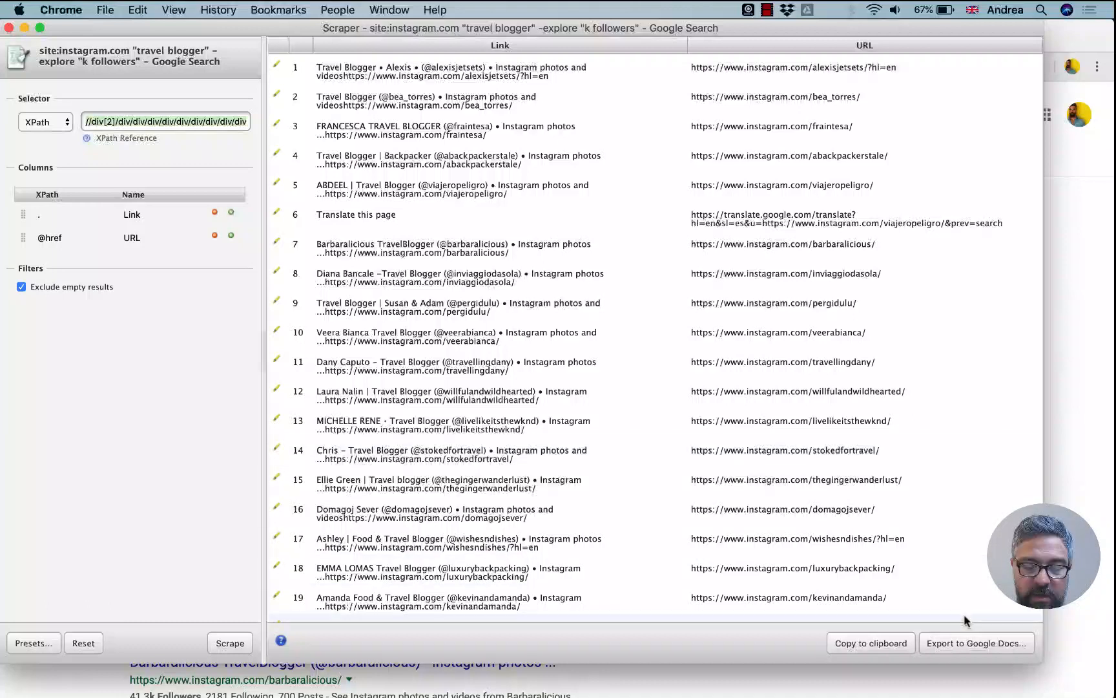
click(973, 643)
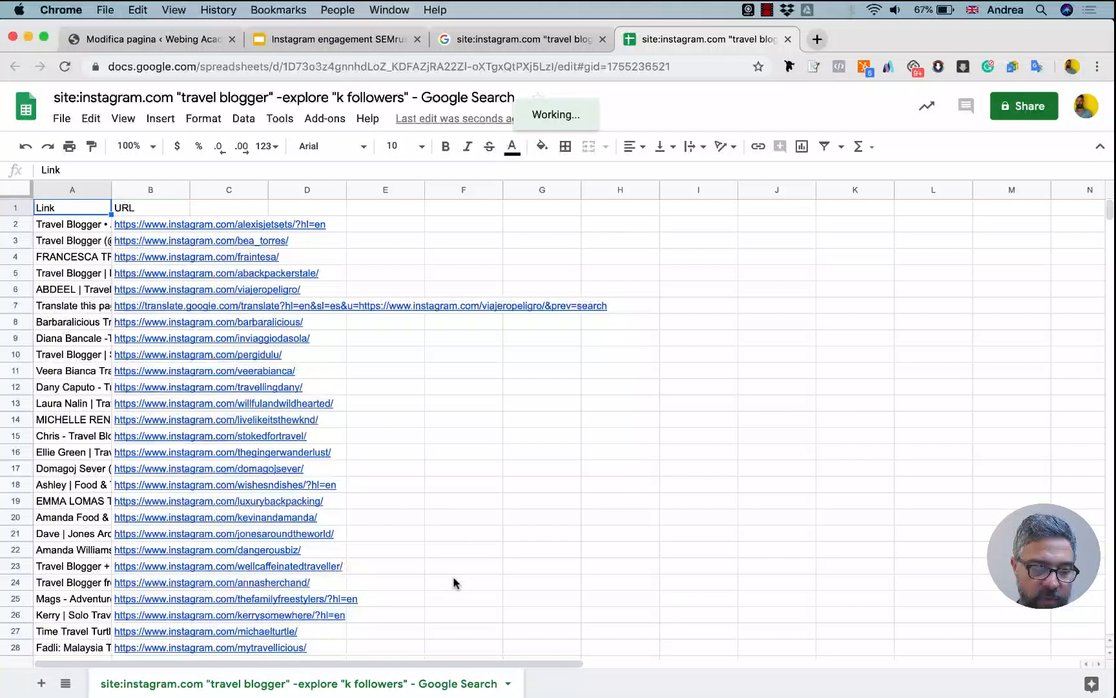
Copy the IMPORTXML follower-count formula from the note in Notes and paste it into cell C2 of the exported sheet.
click(383, 683)
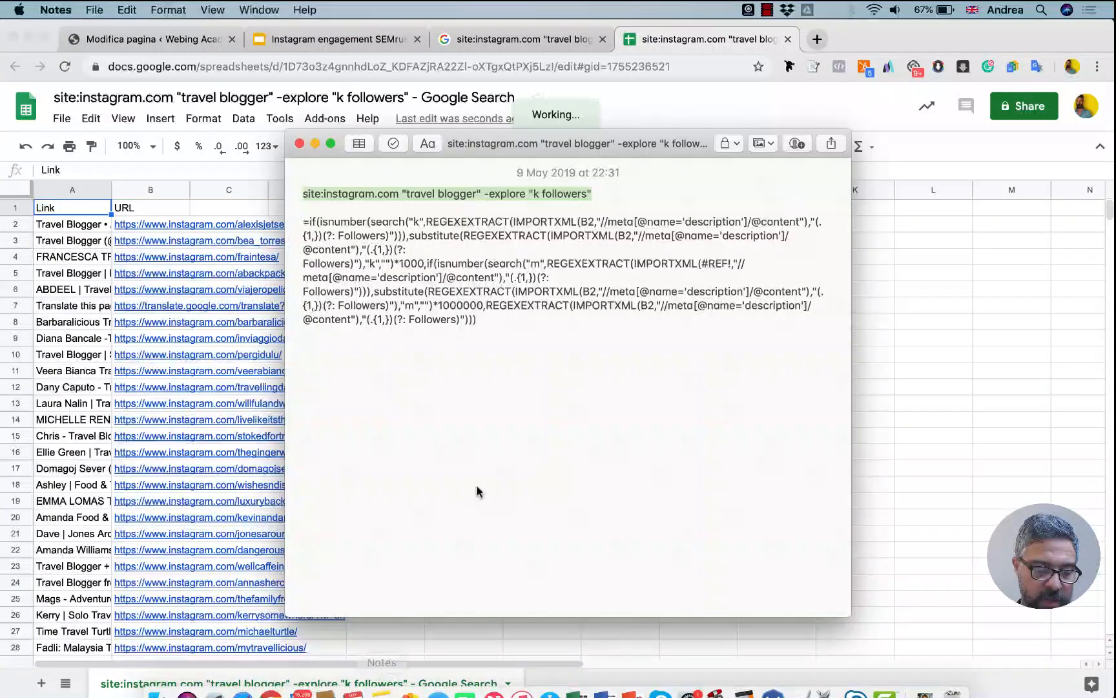
drag(476, 320, 298, 221)
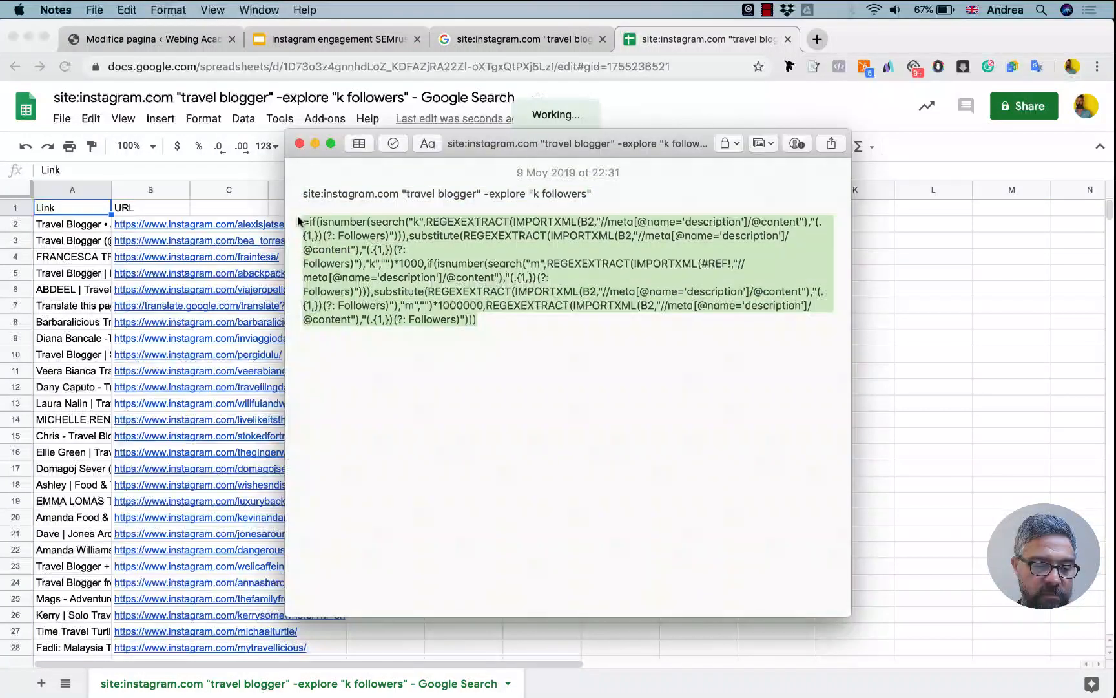
click(251, 212)
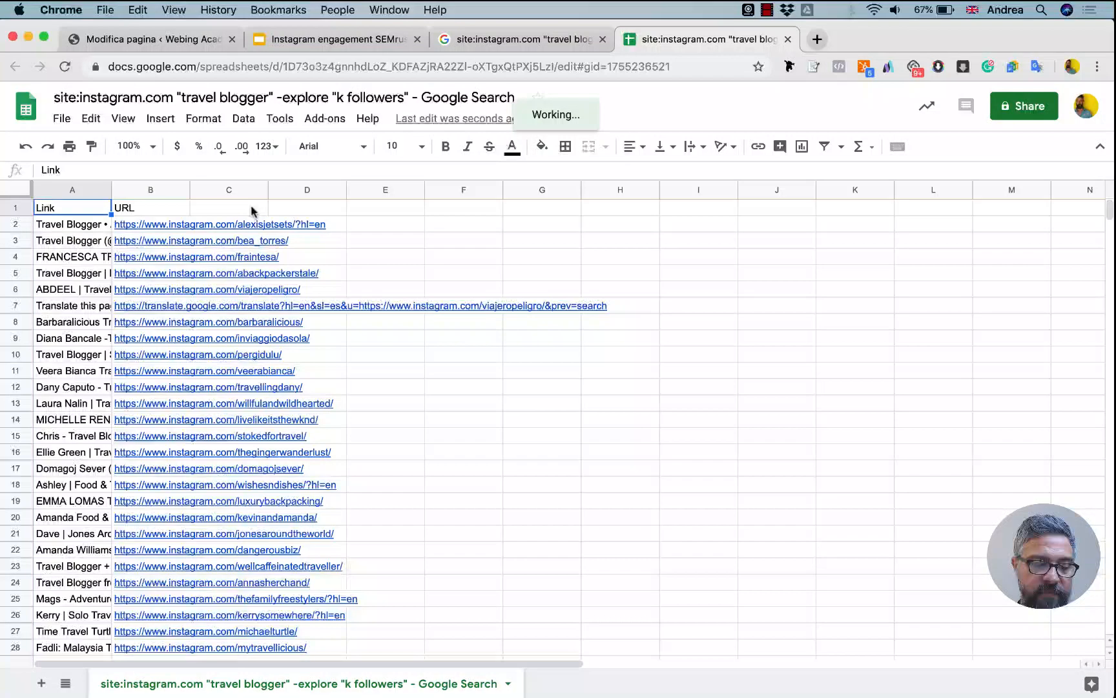
click(212, 215)
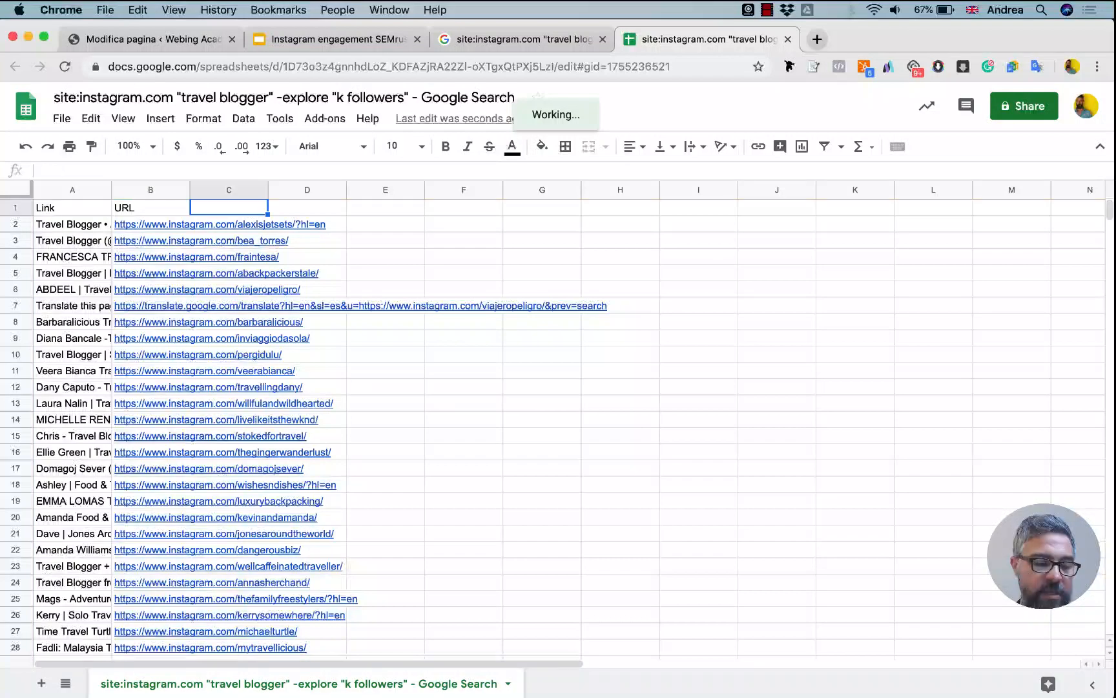
key(Down)
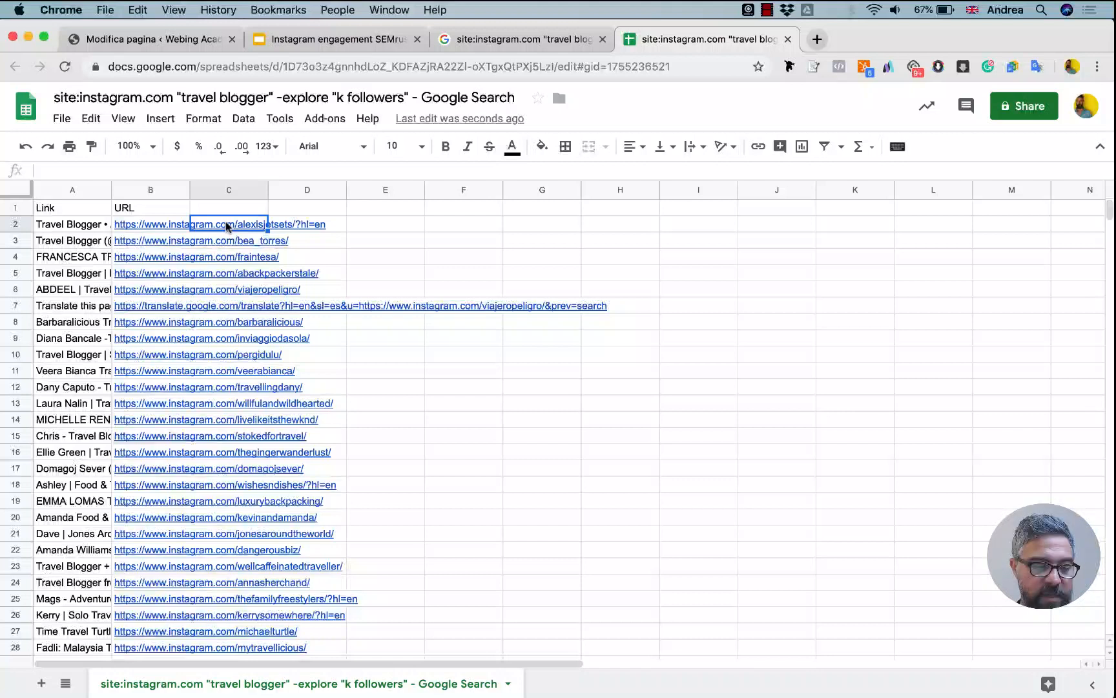
key(cmd+v)
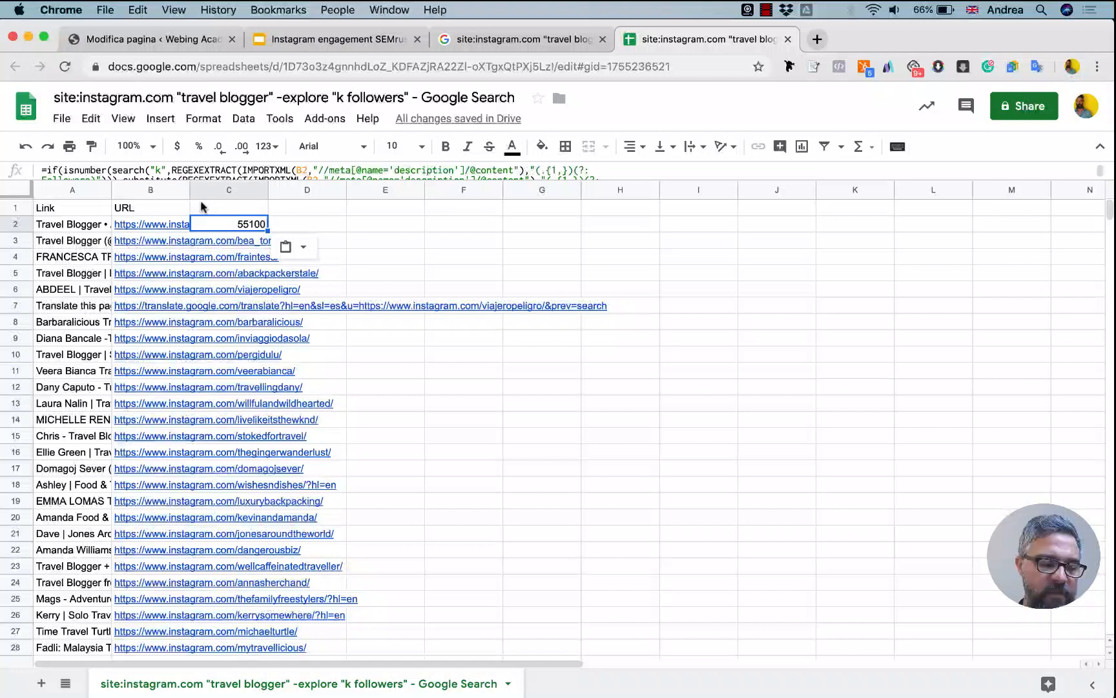
Widen column B to fit the full profile URLs and fill the C2 formula down to C6.
drag(188, 190, 188, 190)
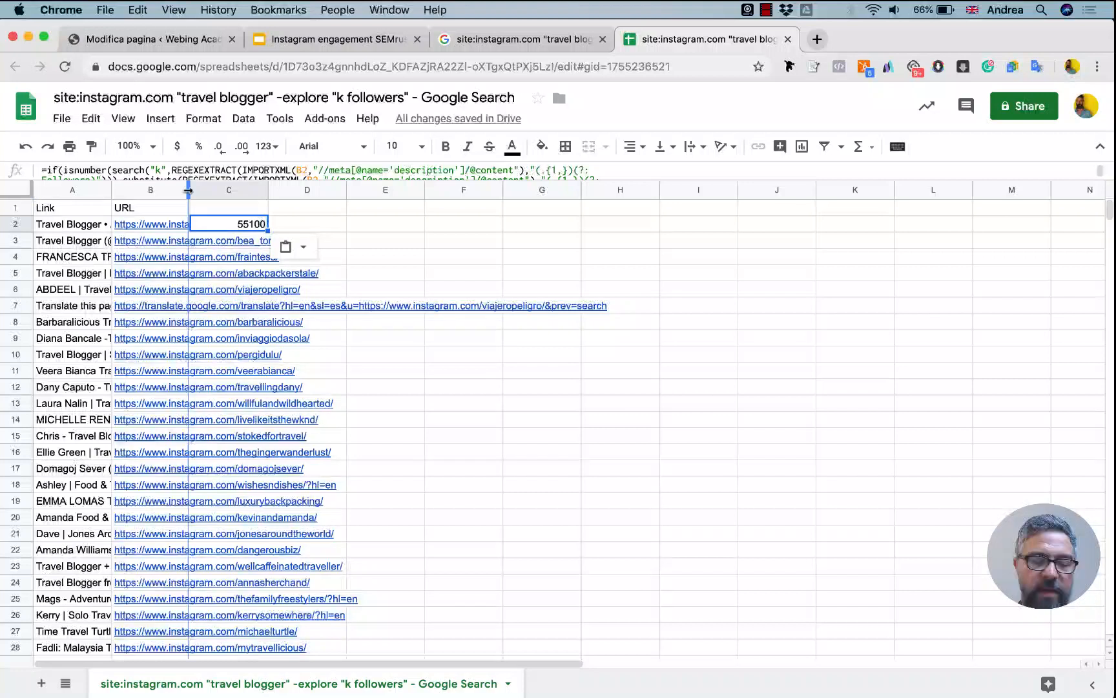
double_click(188, 190)
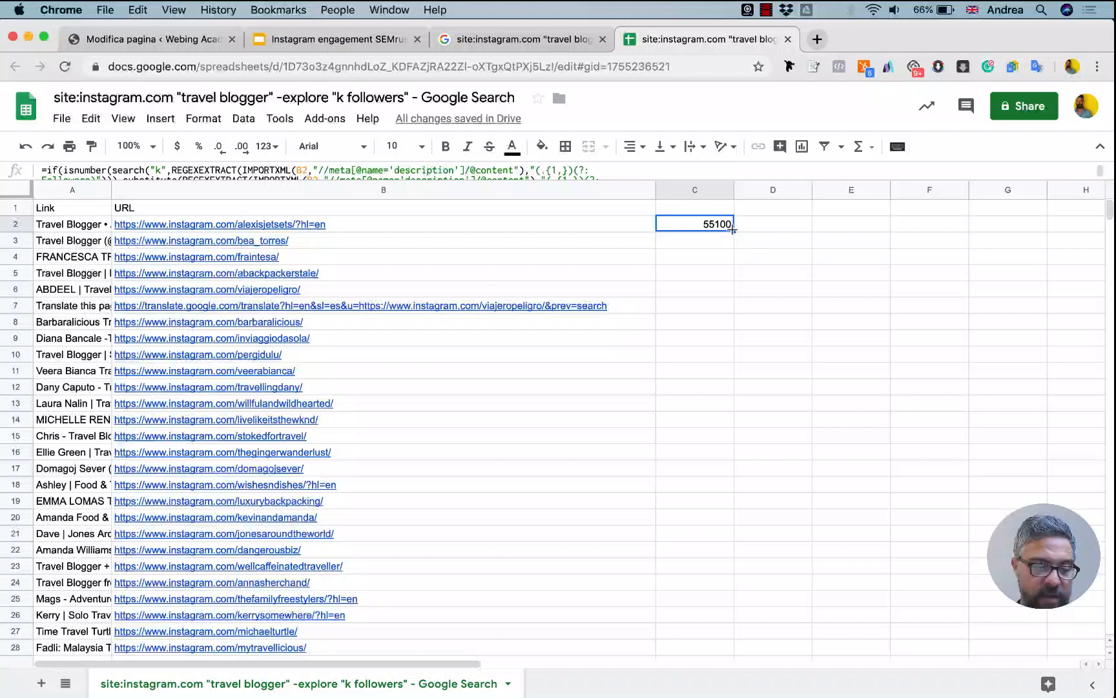
drag(732, 229, 728, 290)
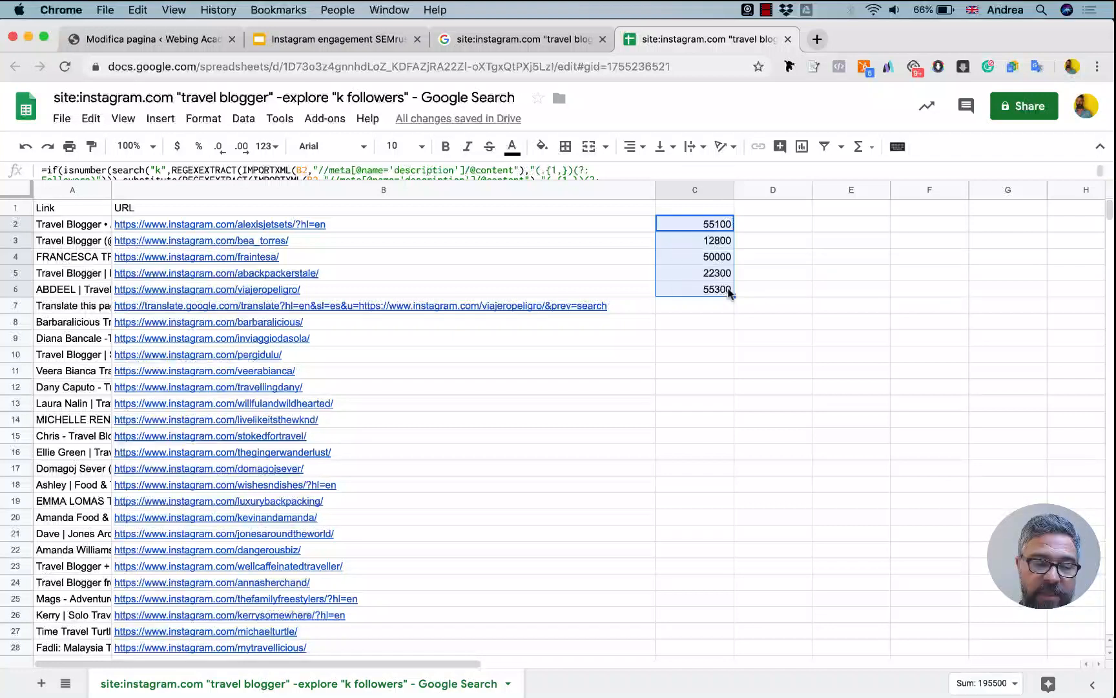
click(743, 257)
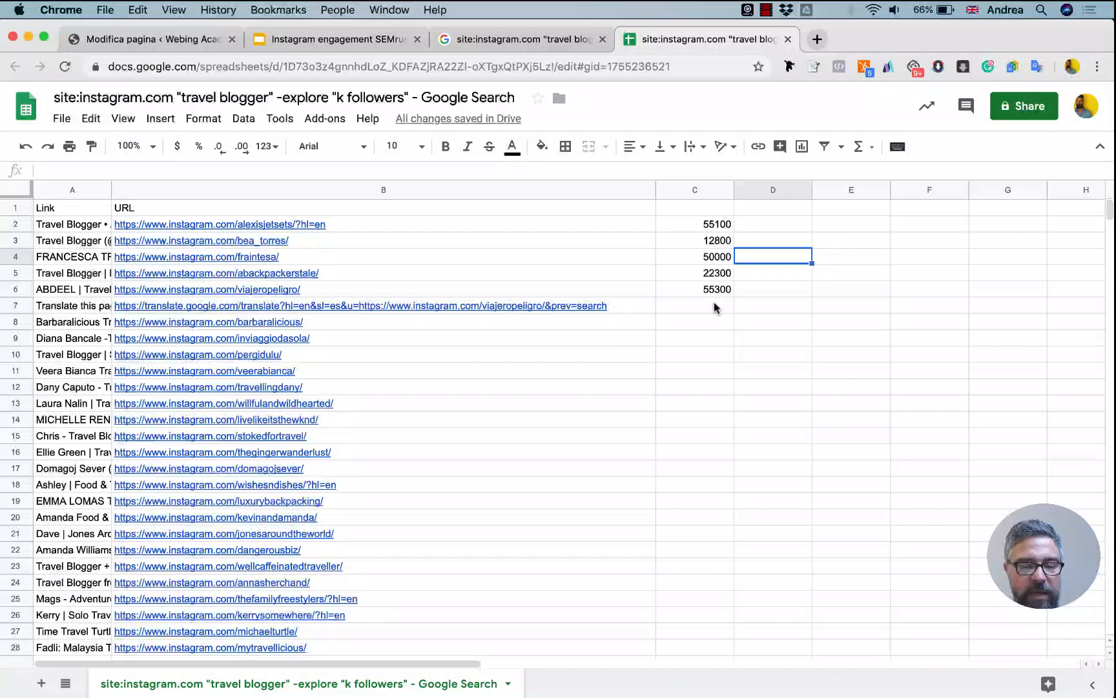
Examine the follower-count formulas in column C and the matching profile URL in cell B3.
click(716, 296)
click(707, 310)
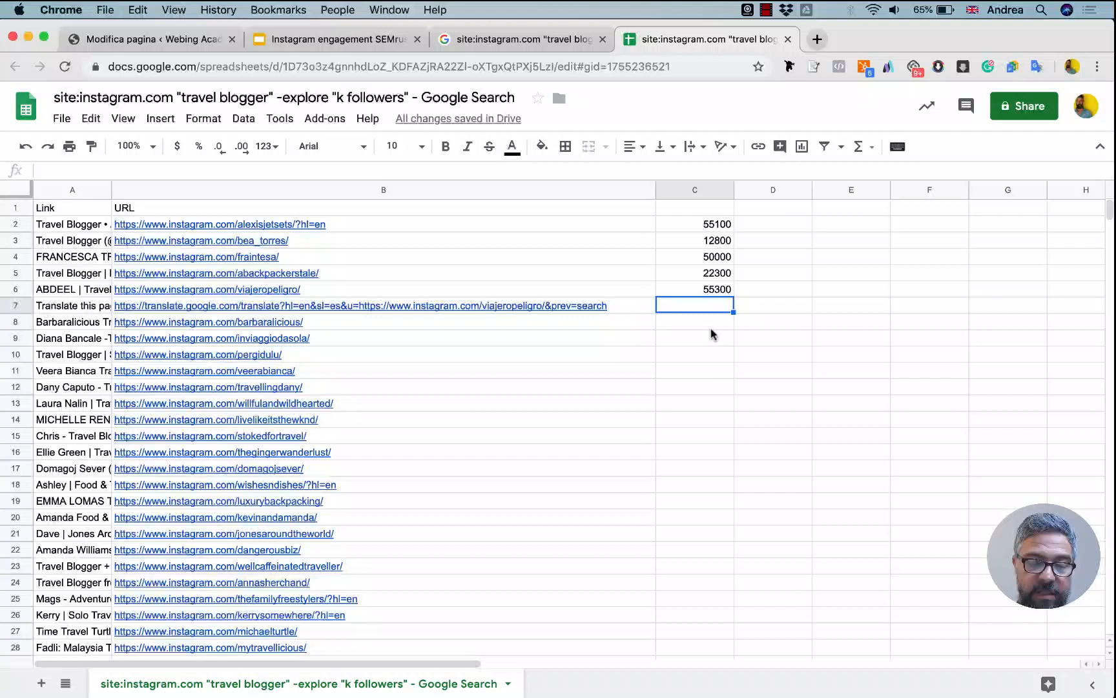
click(717, 257)
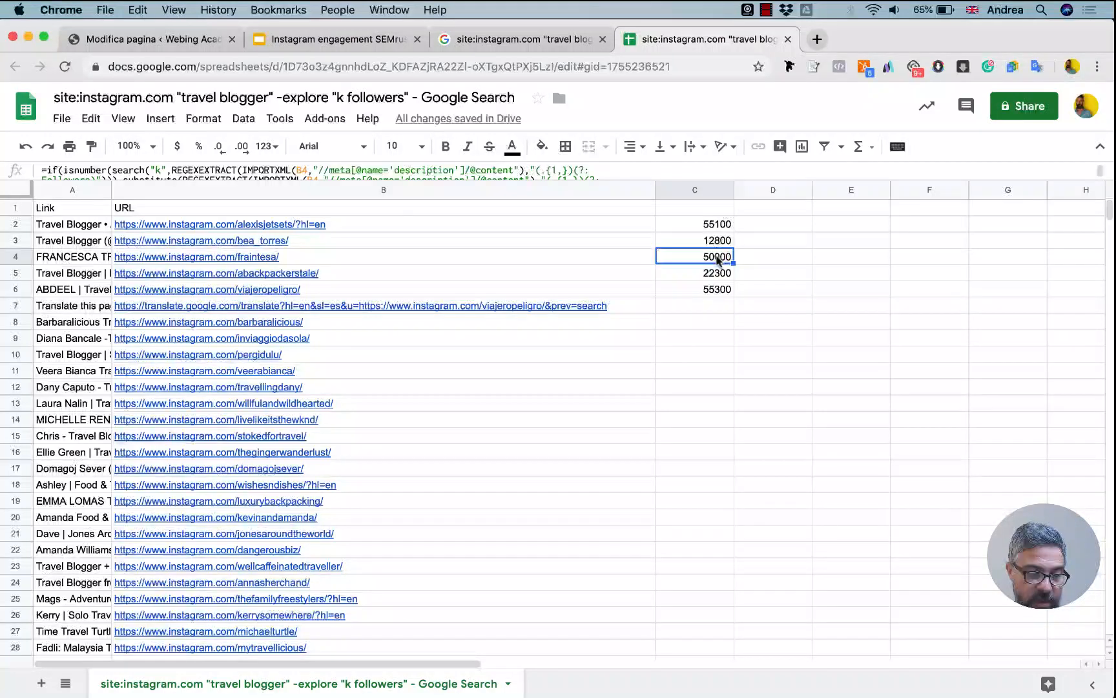
key(Left)
key(Right)
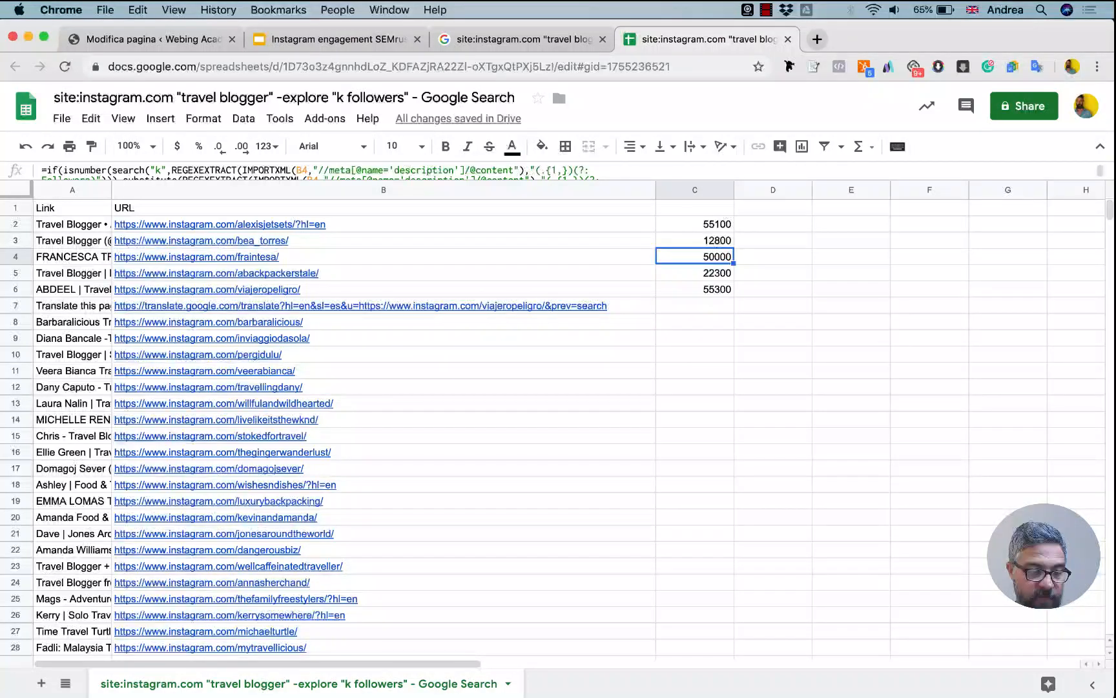
key(Down)
key(Up)
key(Up)
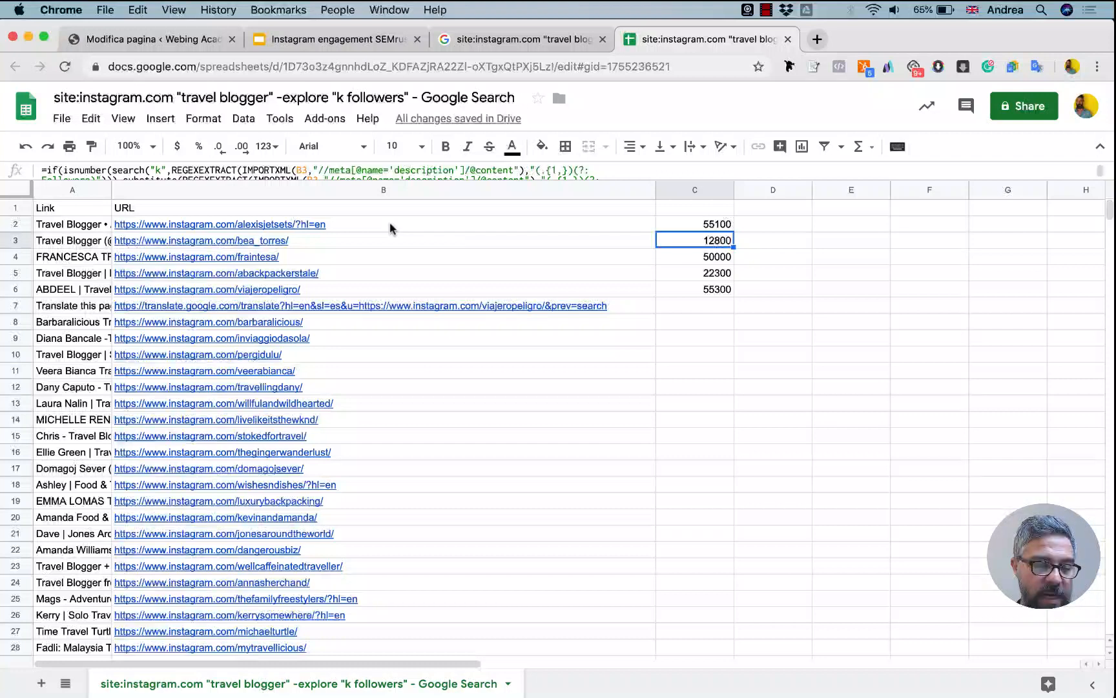
click(390, 250)
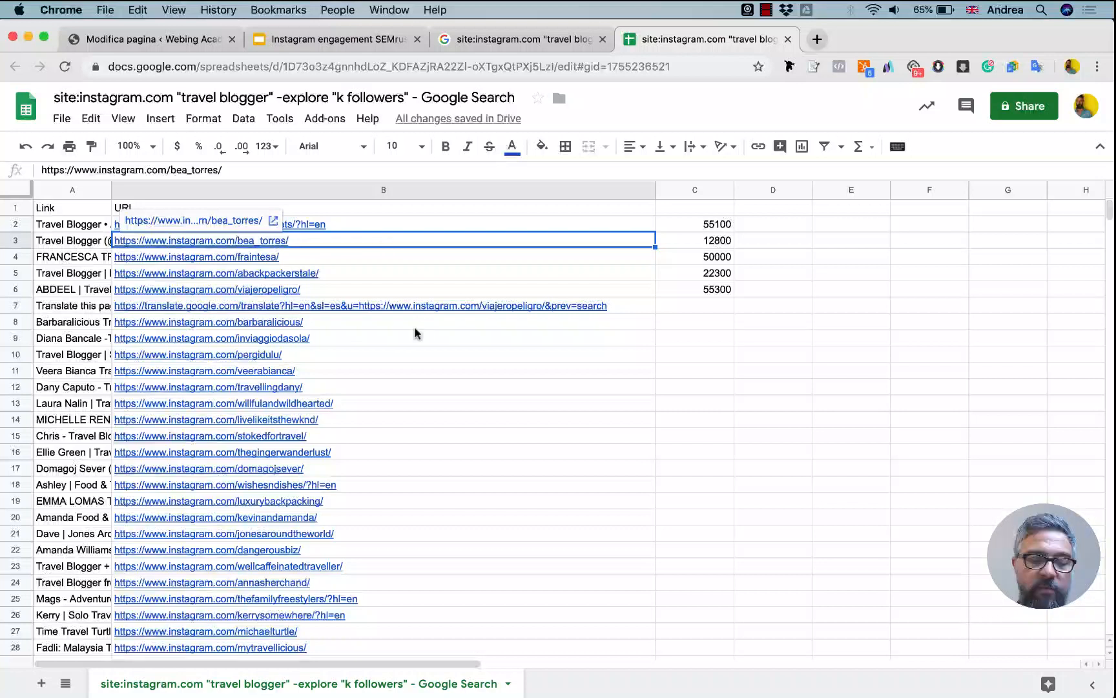
Return to the Google results and highlight the "travel blogger" keyword in the search query.
click(532, 38)
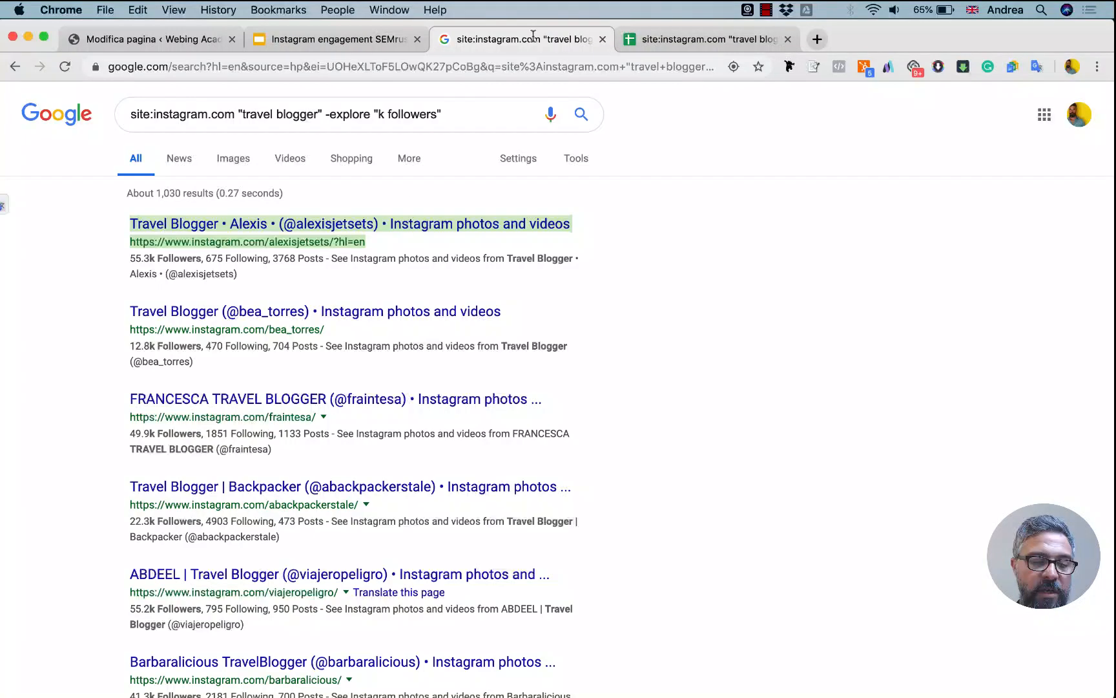
click(314, 114)
drag(320, 113, 241, 115)
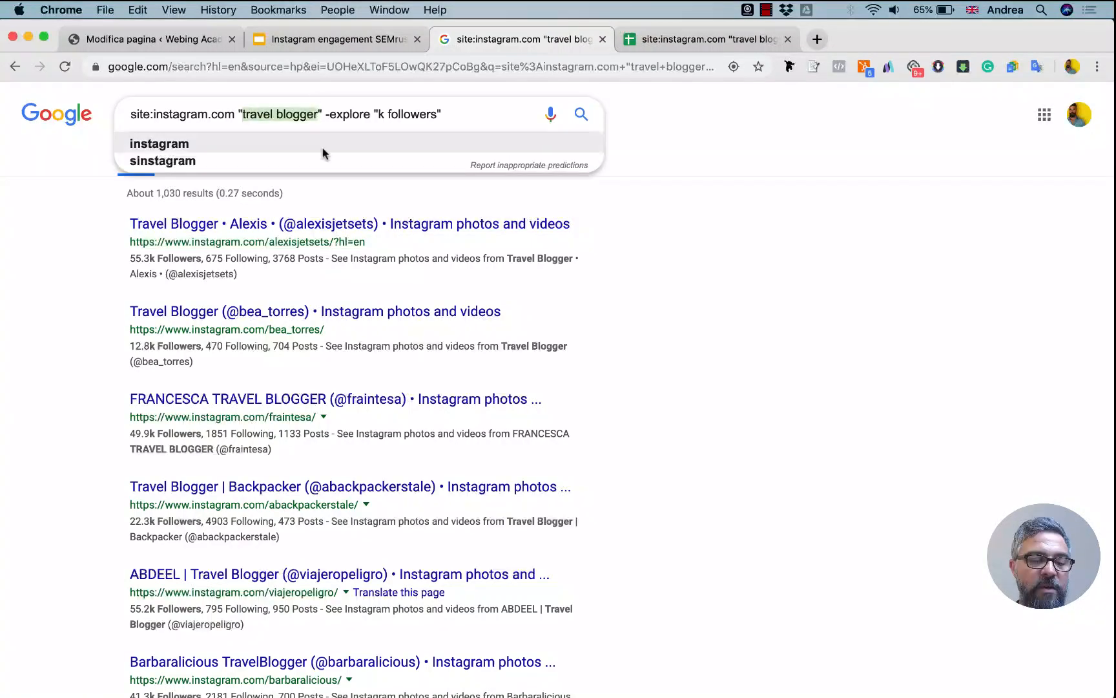
click(680, 164)
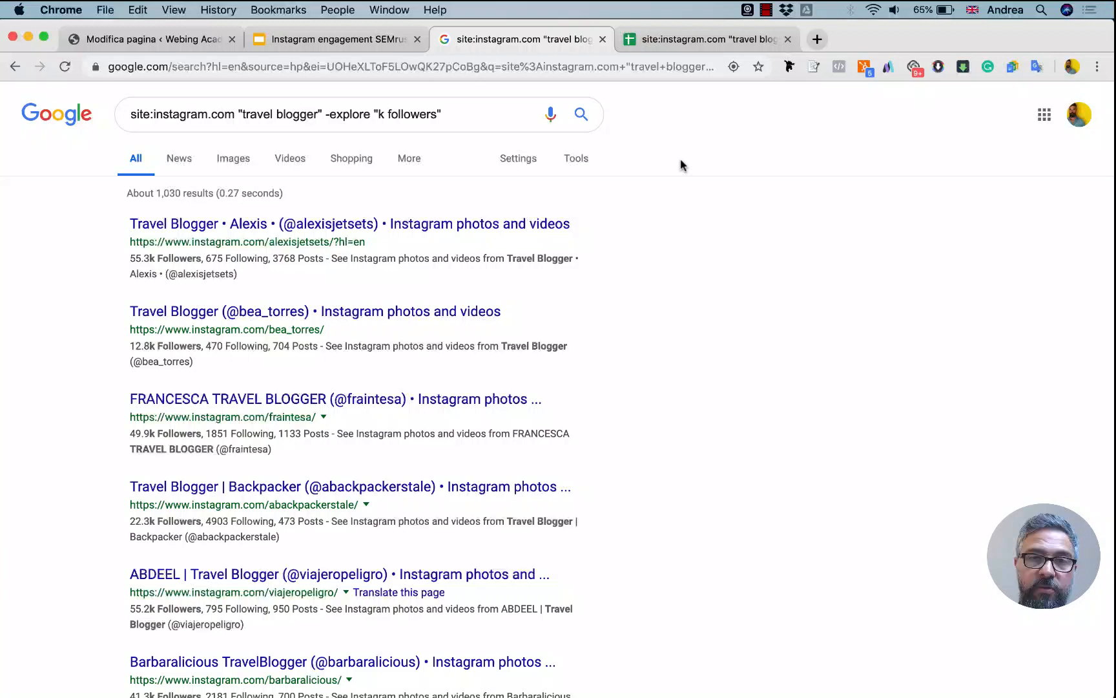
Present the Instagram engagement slide deck from the "Next Episode" slide and advance to the "Thank you!" slide.
click(378, 37)
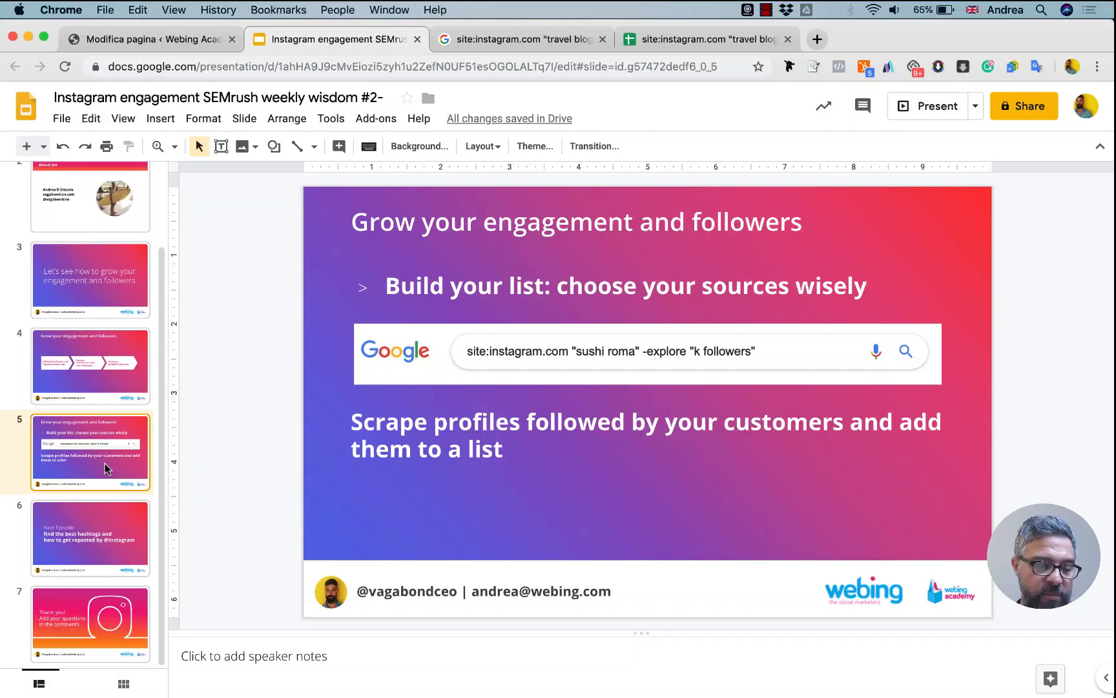
click(96, 522)
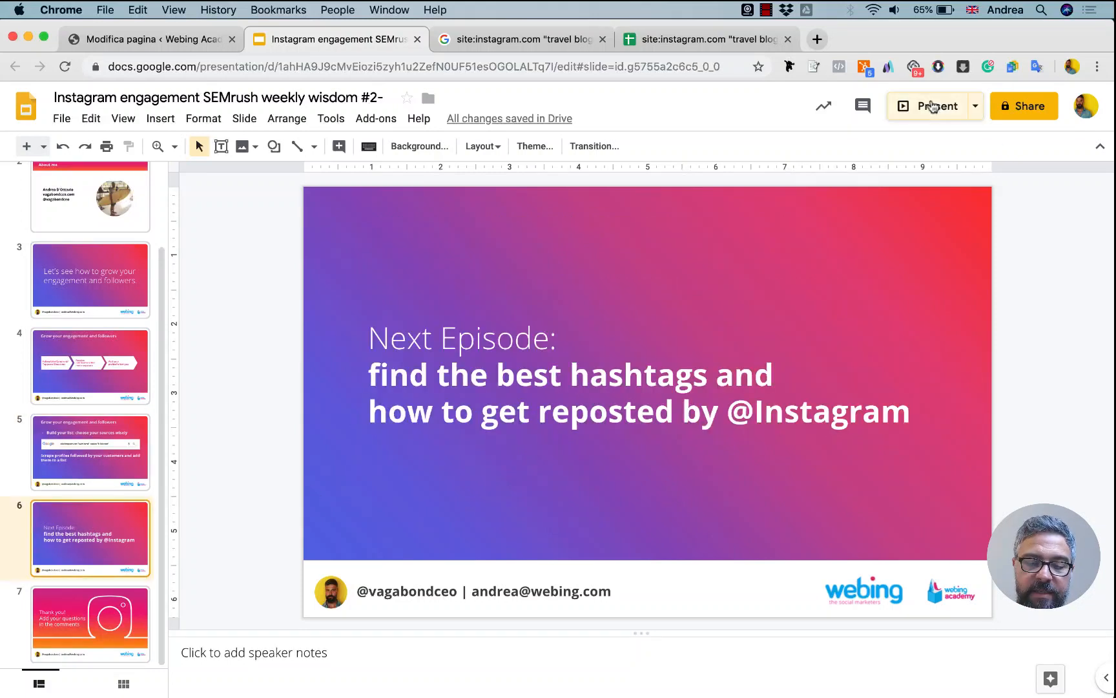
click(932, 107)
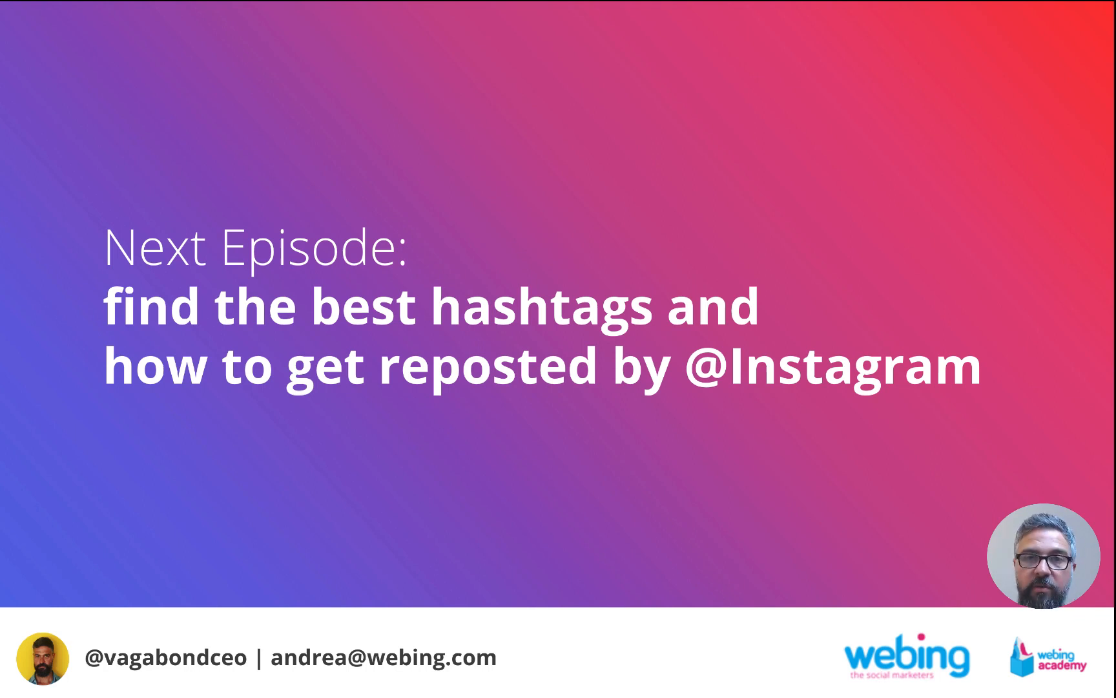
key(Right)
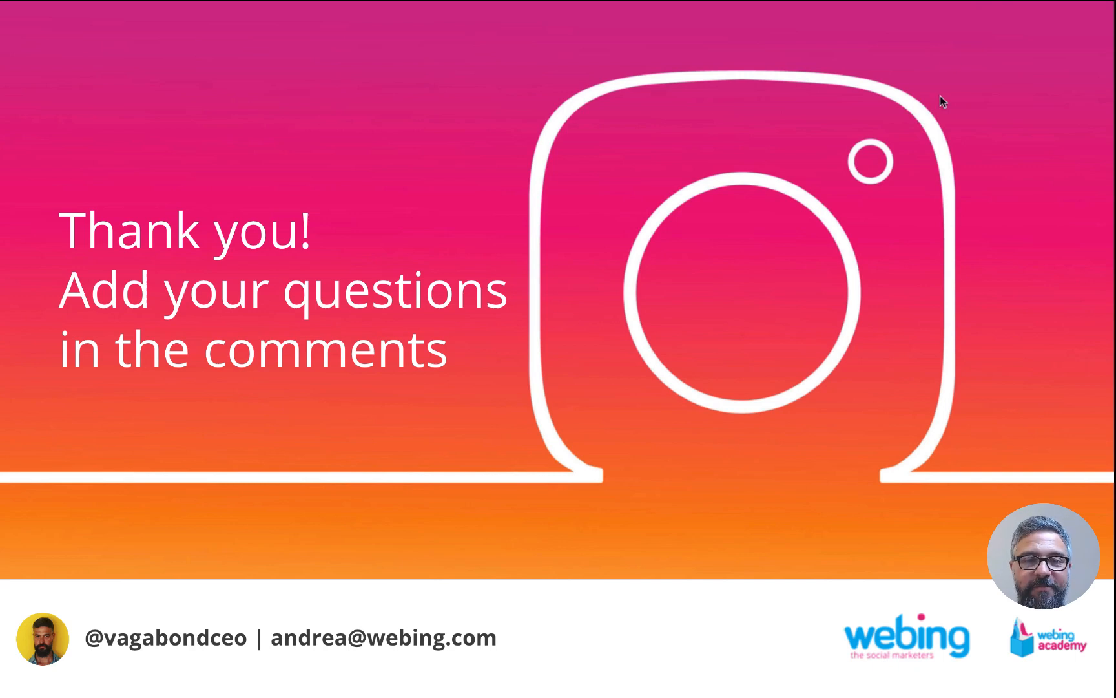
mouse_move(1053, 2)
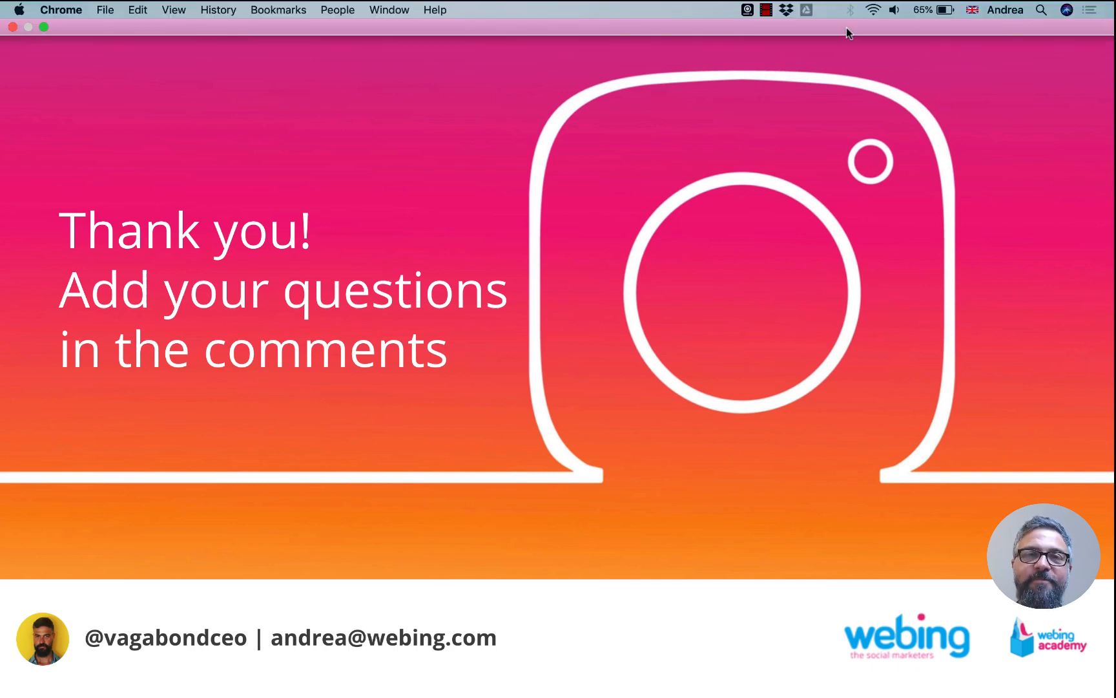